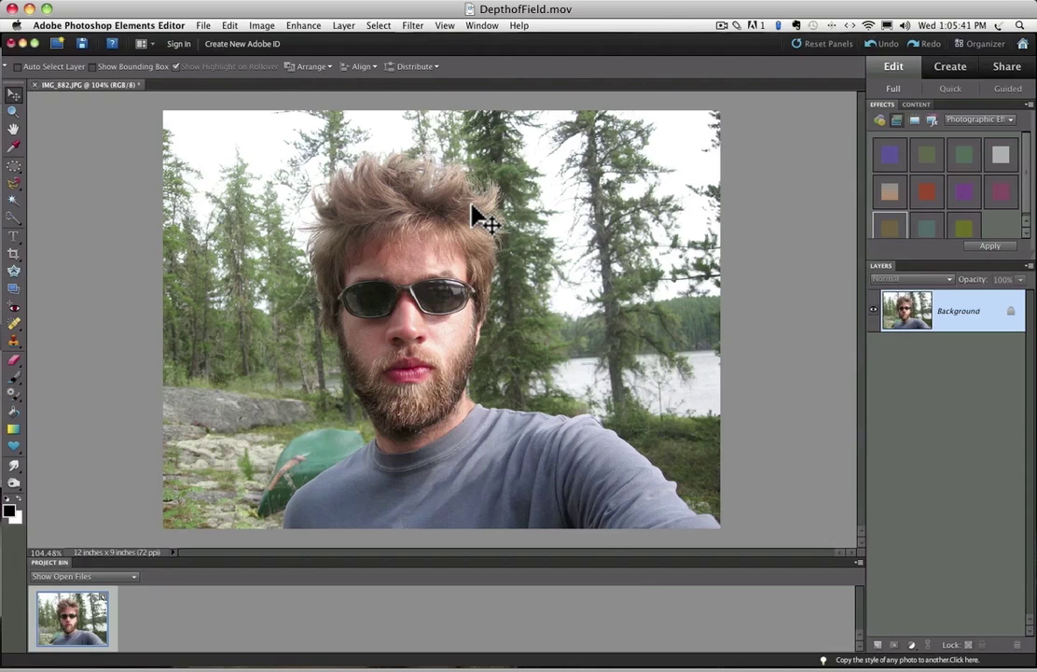
Switch the editor from Full Edit to Guided mode.
click(1008, 88)
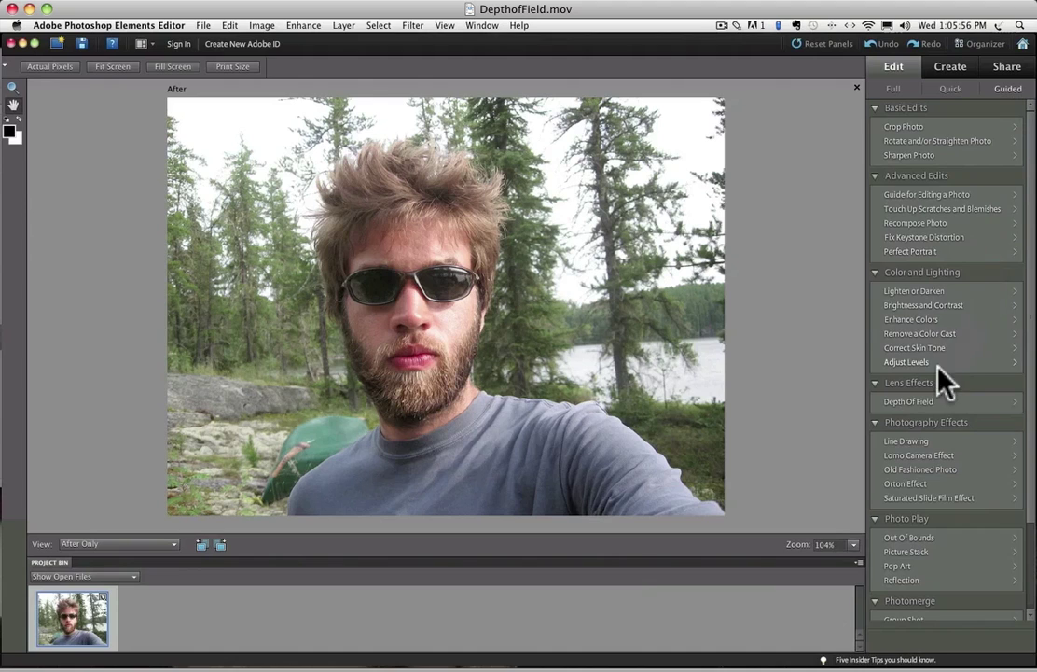
Open the Depth Of Field guided edit under Lens Effects.
click(926, 492)
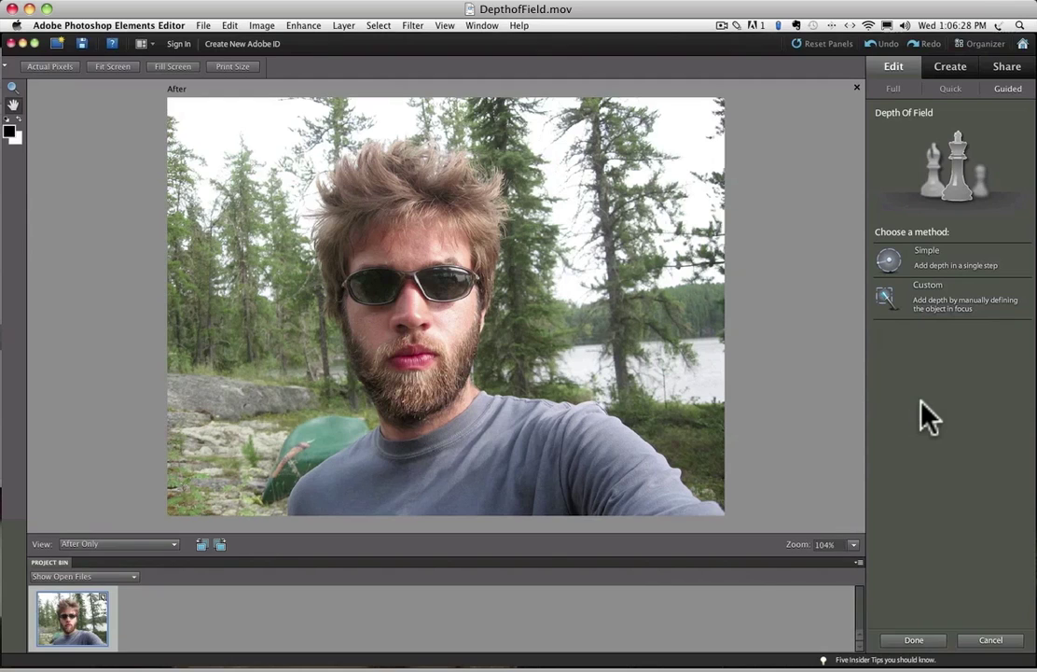
Choose the Custom method for the Depth Of Field edit.
click(901, 289)
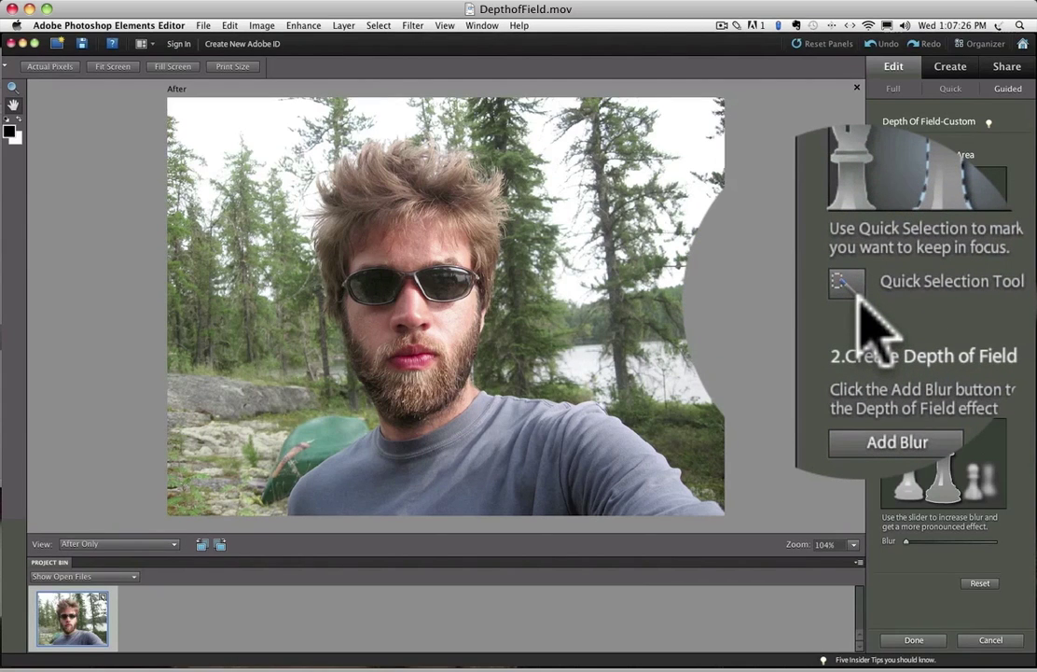
Activate the Quick Selection Tool and resize its brush with the ] and [ keys.
click(888, 293)
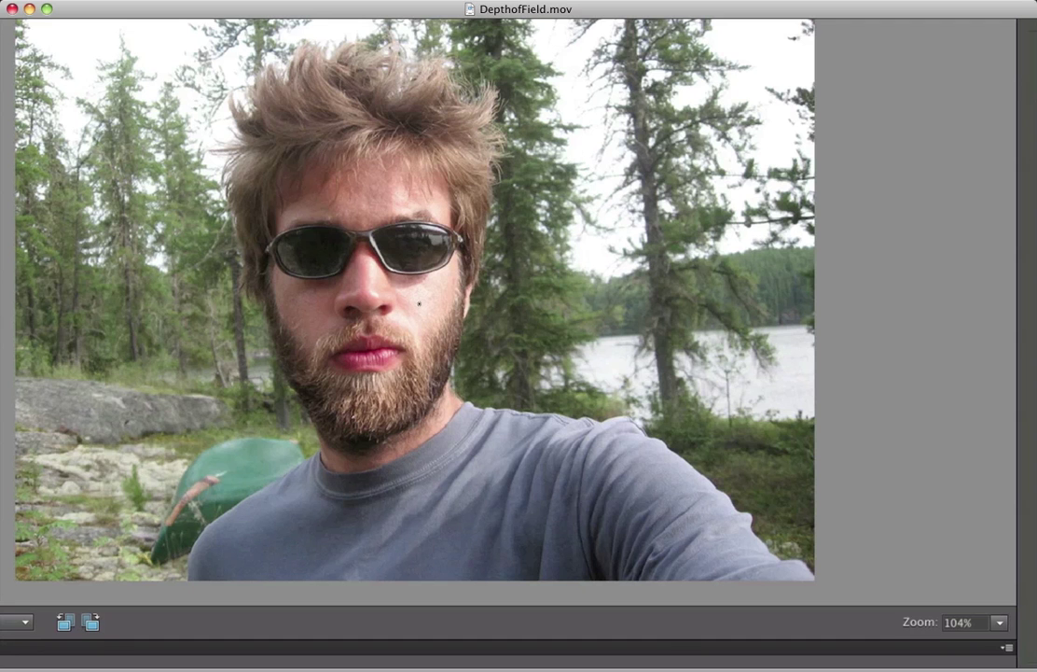
key(bracketright)
key(bracketright)
key(bracketright)
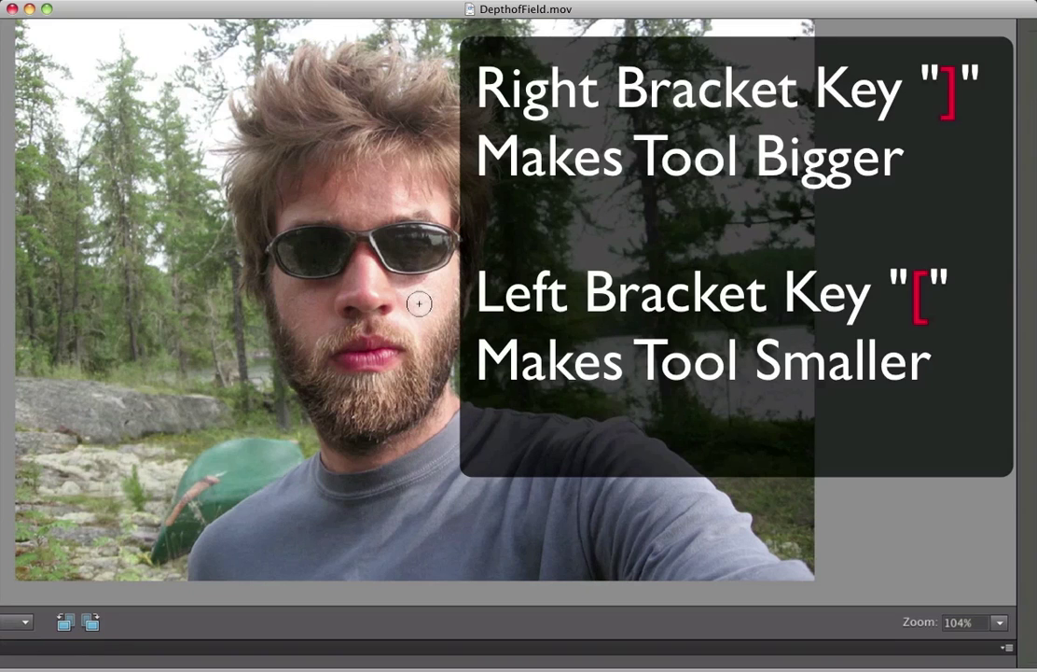
key(bracketright)
key(bracketright)
key(bracketright)
key(bracketleft)
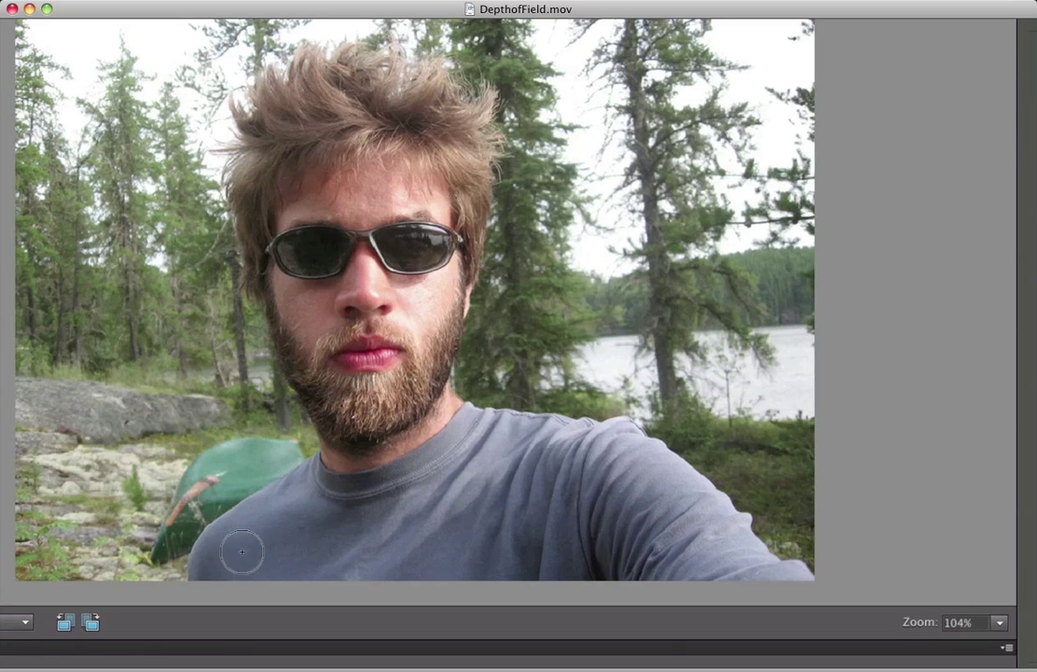
Paint over the man's shirt, face and hair to select him as the in-focus area.
mouse_move(242, 551)
mouse_down()
mouse_move(347, 505)
mouse_move(475, 502)
mouse_move(619, 533)
mouse_move(347, 379)
mouse_move(384, 384)
mouse_move(326, 270)
mouse_move(322, 144)
mouse_move(332, 130)
mouse_move(285, 110)
mouse_move(345, 101)
mouse_move(387, 117)
mouse_move(439, 197)
mouse_move(394, 233)
mouse_move(356, 346)
mouse_move(362, 408)
mouse_move(375, 410)
mouse_up()
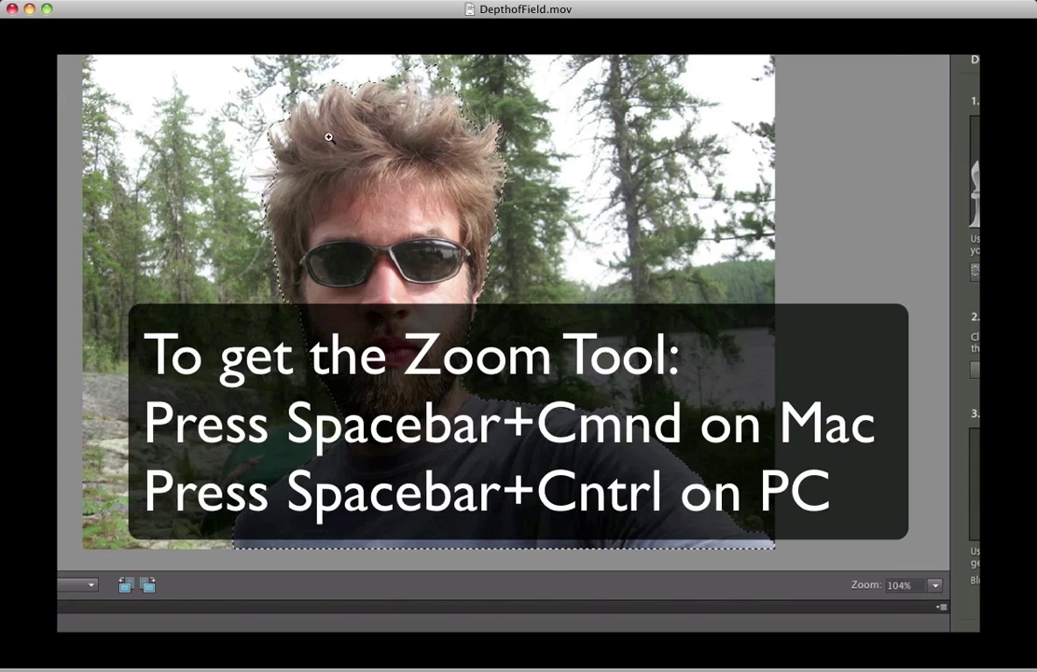
Zoom to 200% on the hair, adding its edge and trimming stray sky and branch areas.
super+click(328, 138)
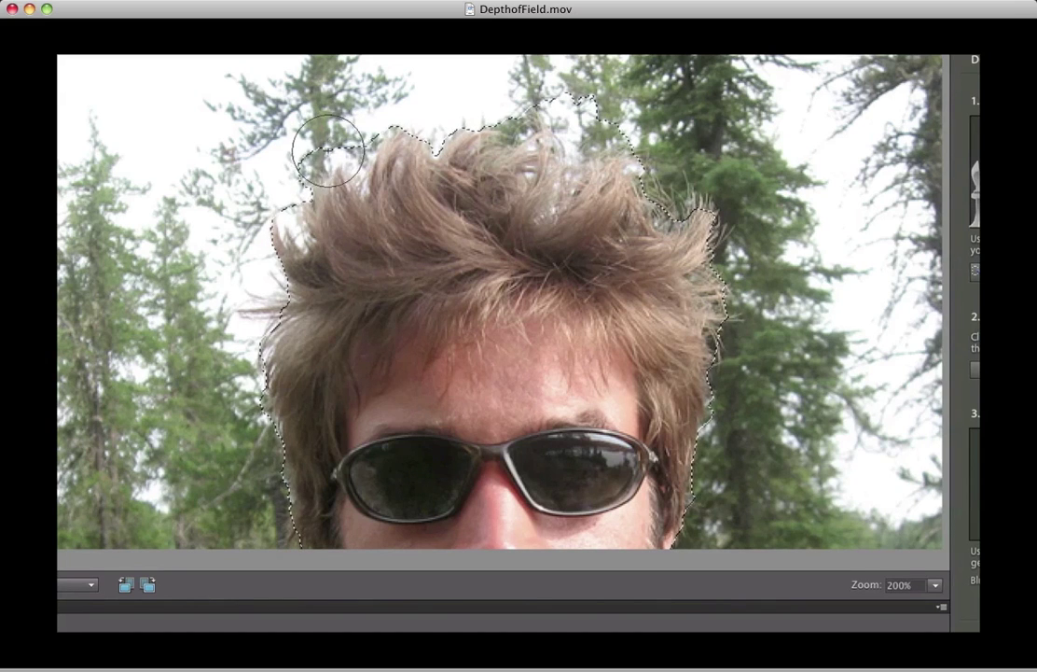
drag(328, 149, 289, 216)
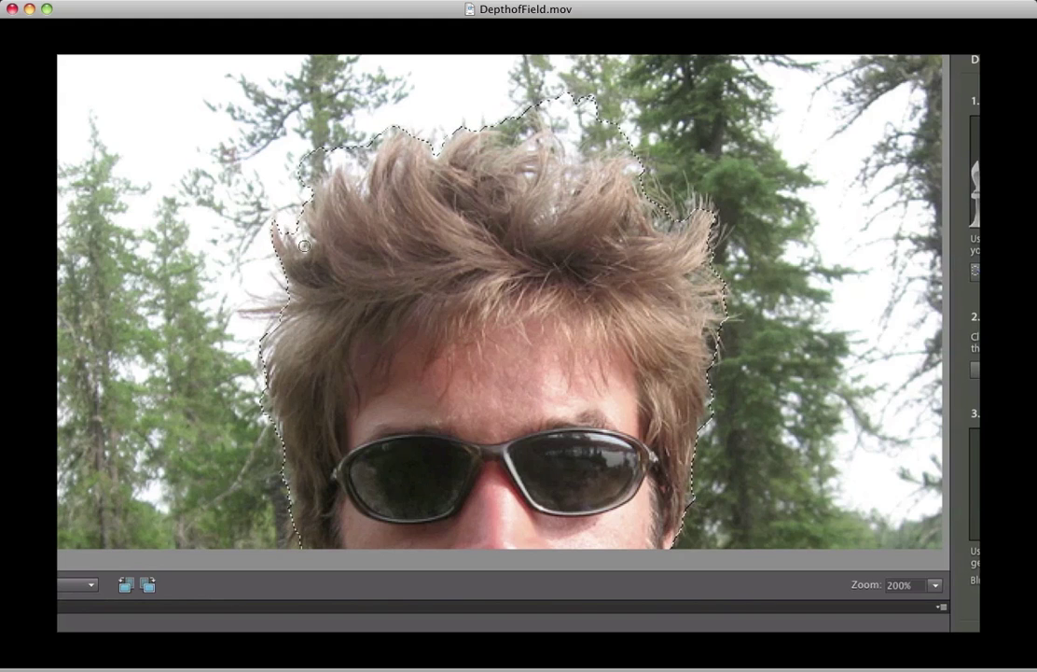
click(345, 154)
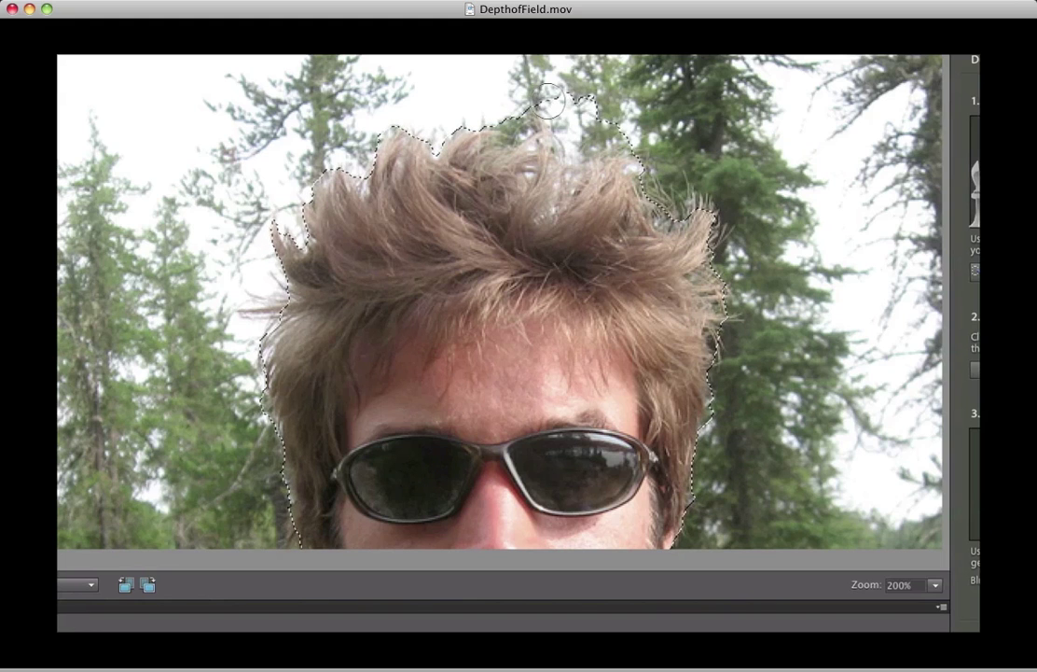
drag(604, 120, 626, 126)
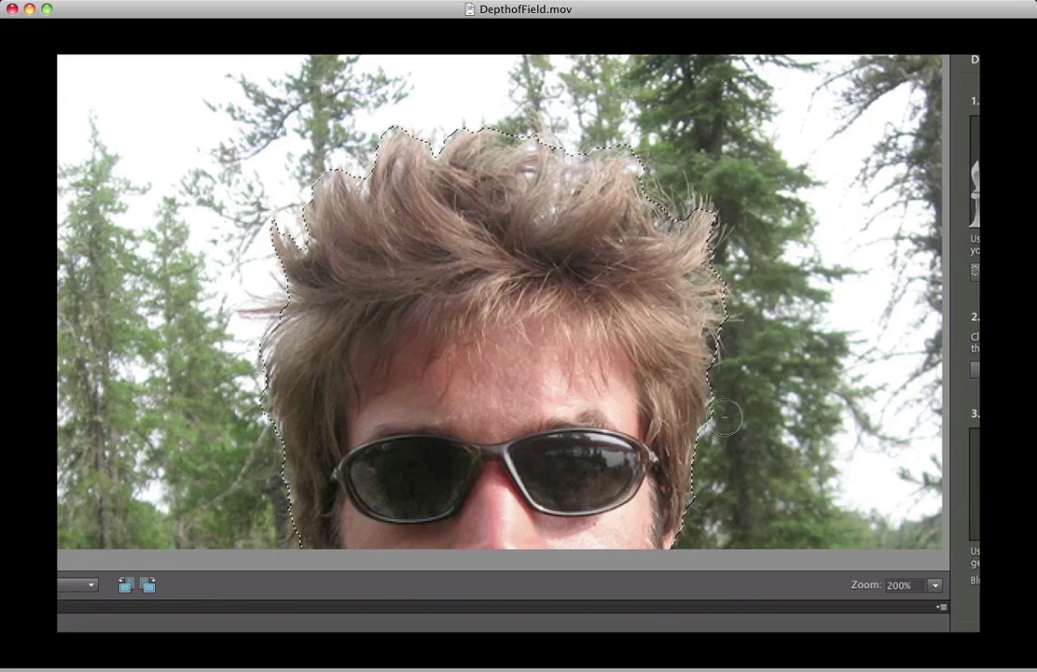
drag(788, 515, 788, 343)
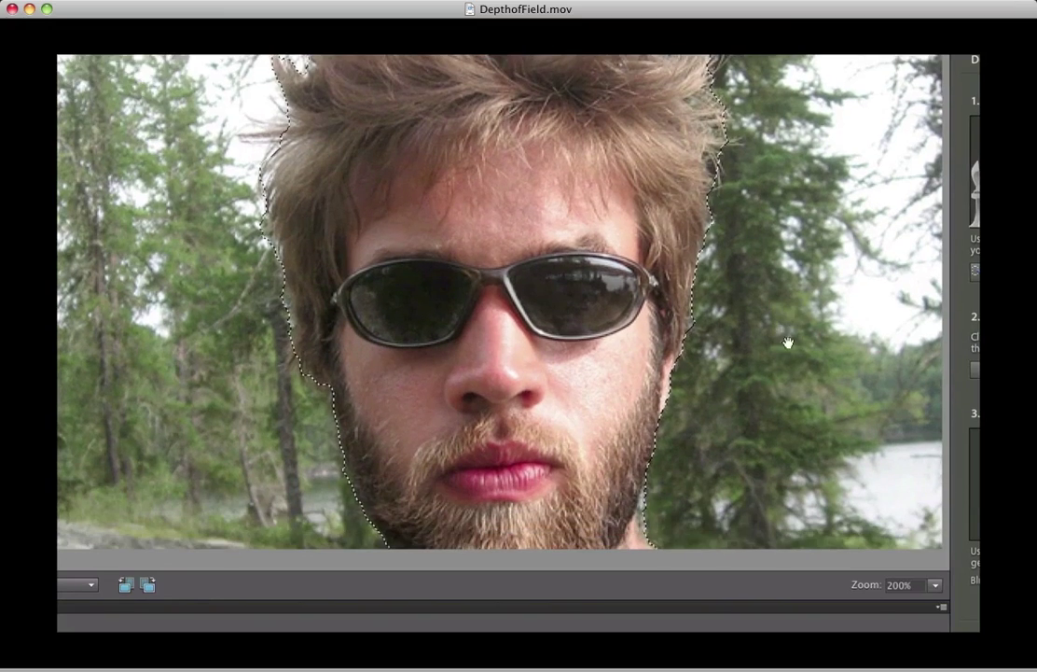
Pan down over the sunglasses, mouth and beard, then zoom out to the whole selfie.
scroll(788, 344, down, 5)
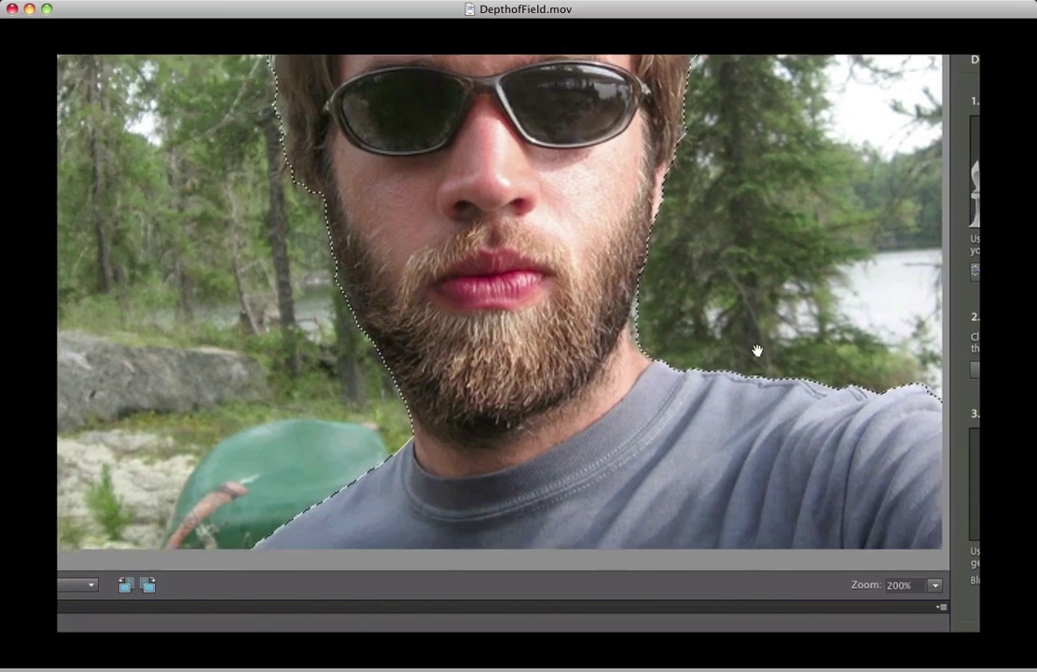
scroll(757, 350, down, 1)
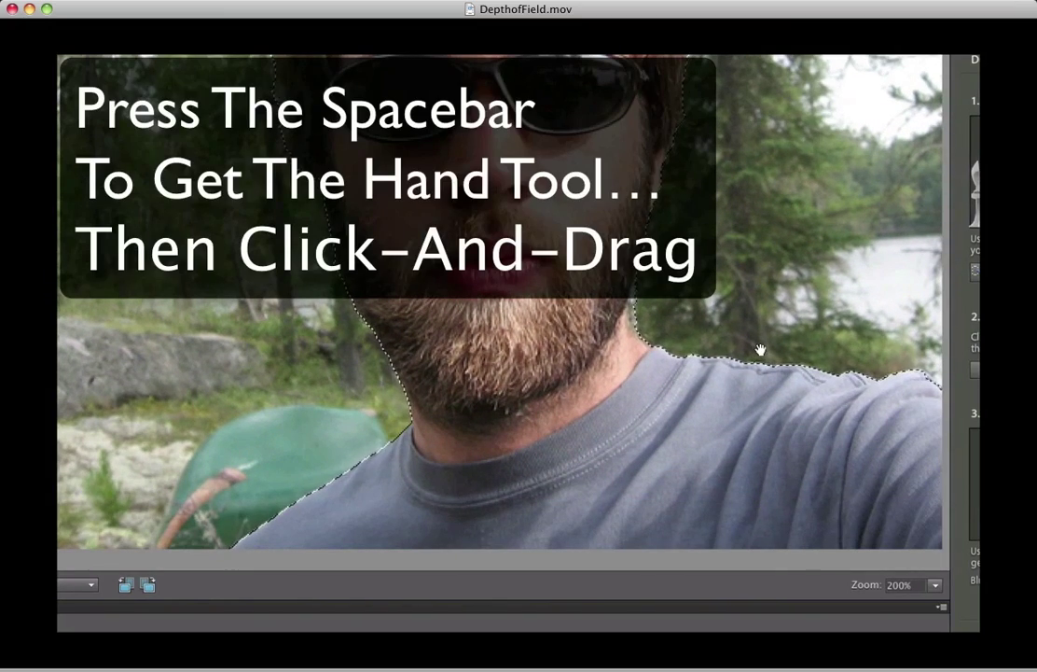
drag(760, 351, 744, 446)
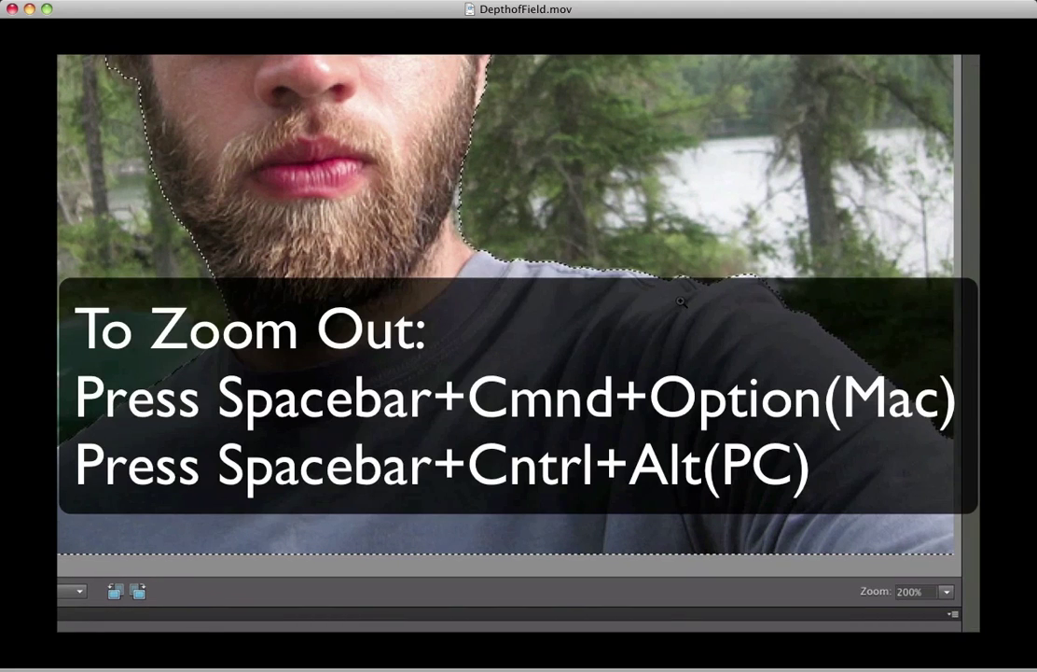
alt+super+click(369, 228)
alt+super+click(369, 228)
alt+super+click(369, 228)
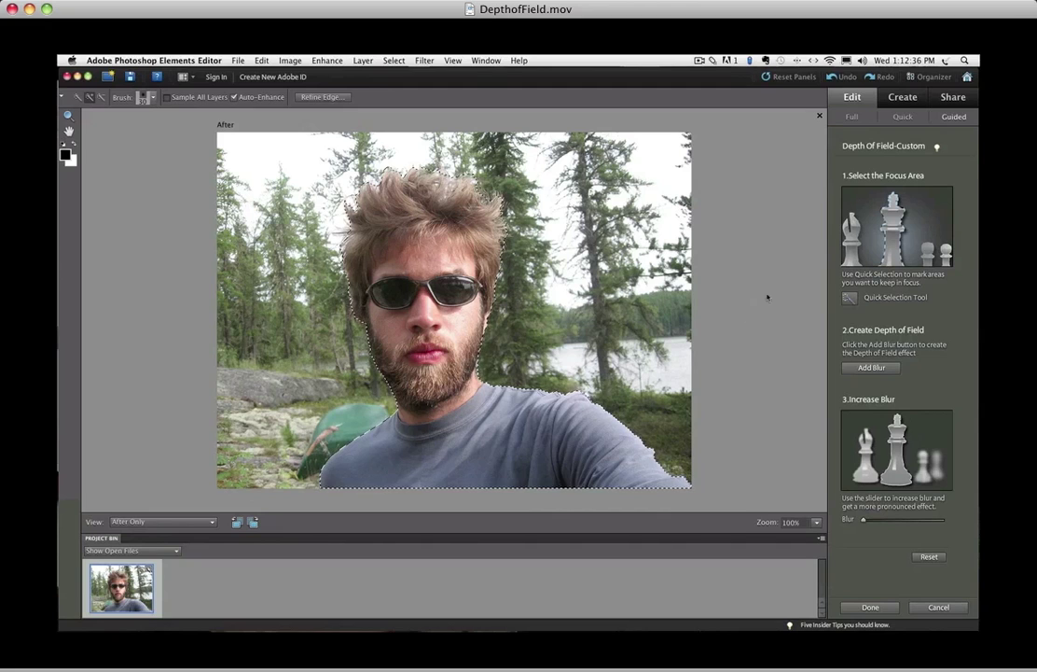
Add blur so the trees and lake soften outside the selected subject.
click(872, 373)
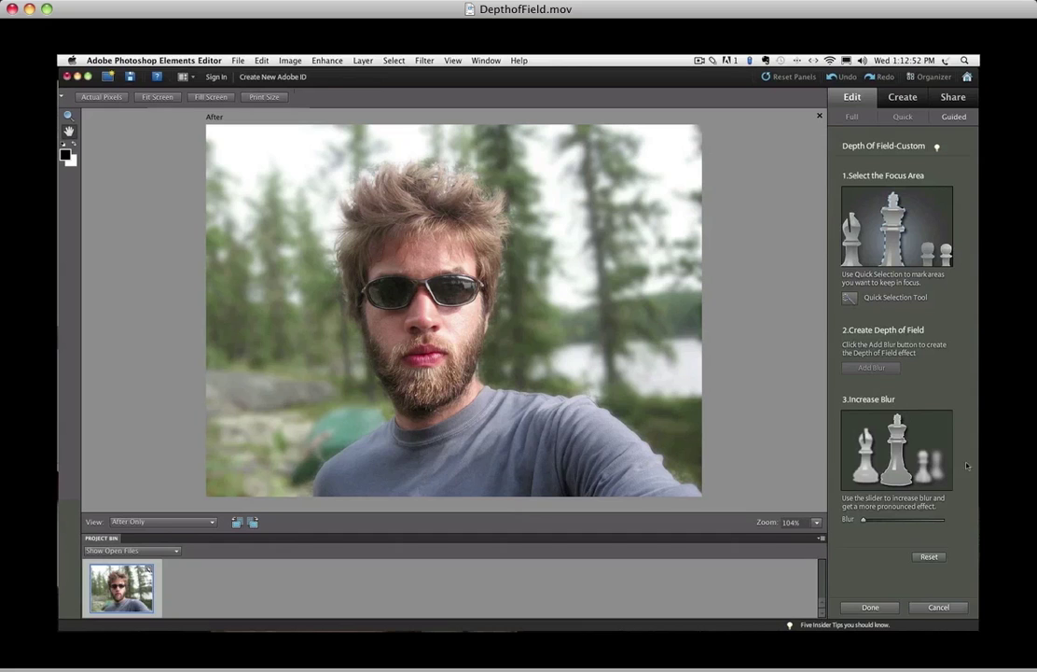
Raise the background blur from 0 to 4 and finish the Depth Of Field edit.
mouse_move(868, 524)
drag(867, 524, 877, 525)
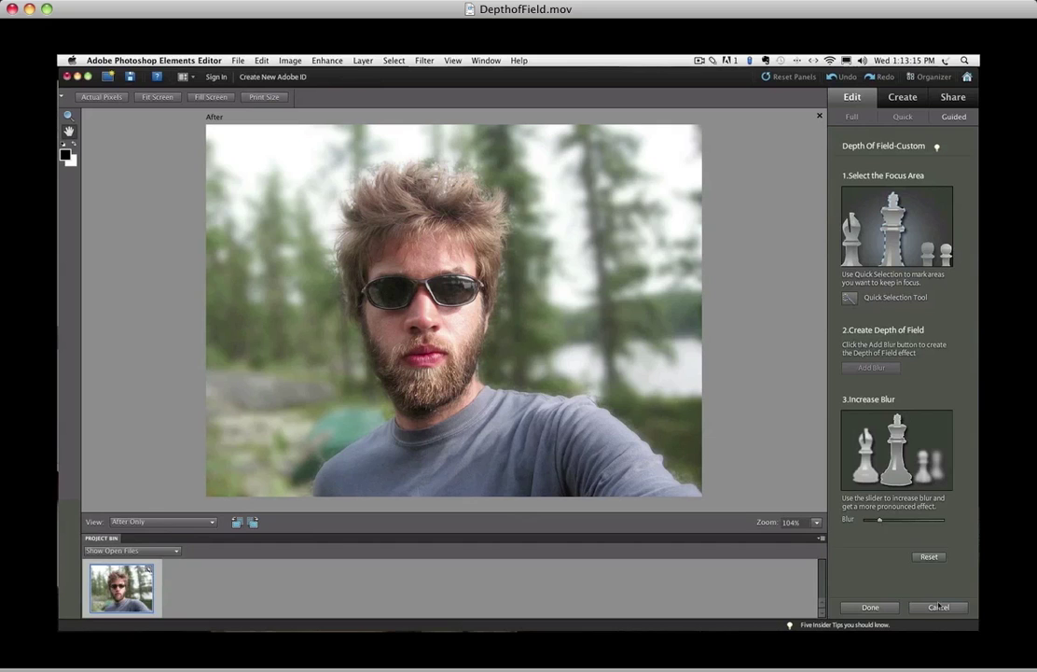
click(871, 607)
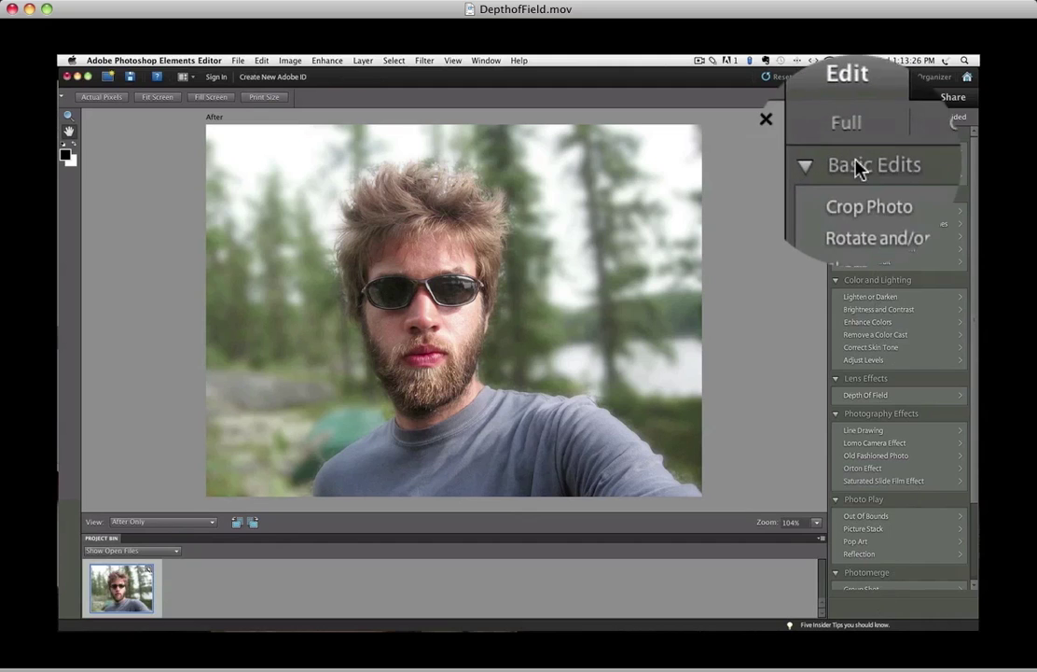
Switch to Full edit mode, showing the masked layer above Background copy and Background.
click(851, 118)
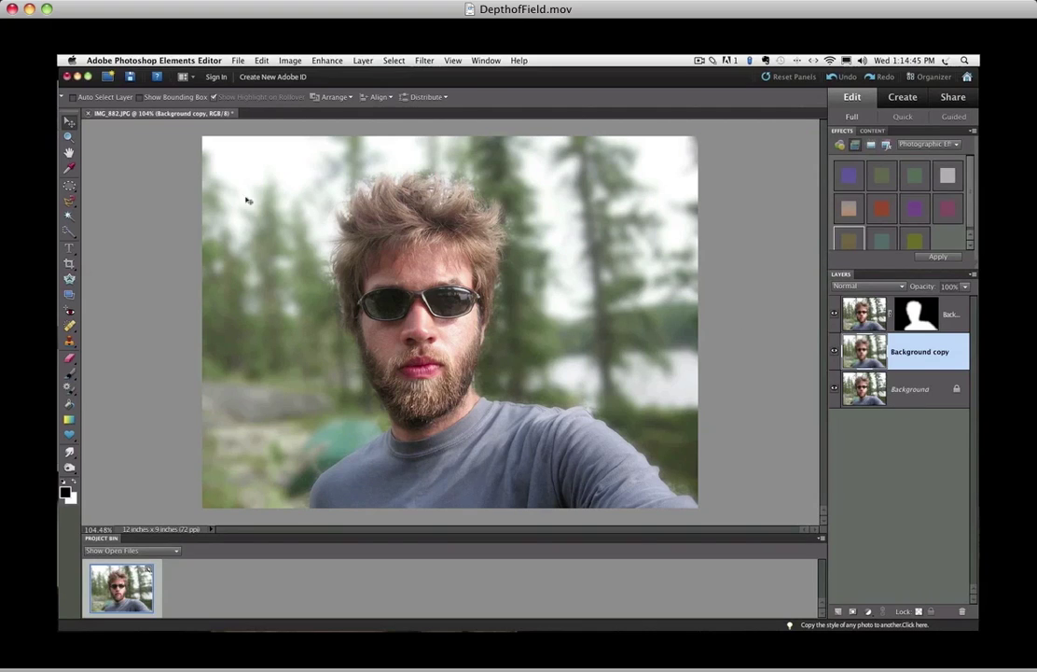
Switch to the Brush tool and pick the 45 px brush from the Basic Brushes set.
drag(69, 373, 69, 373)
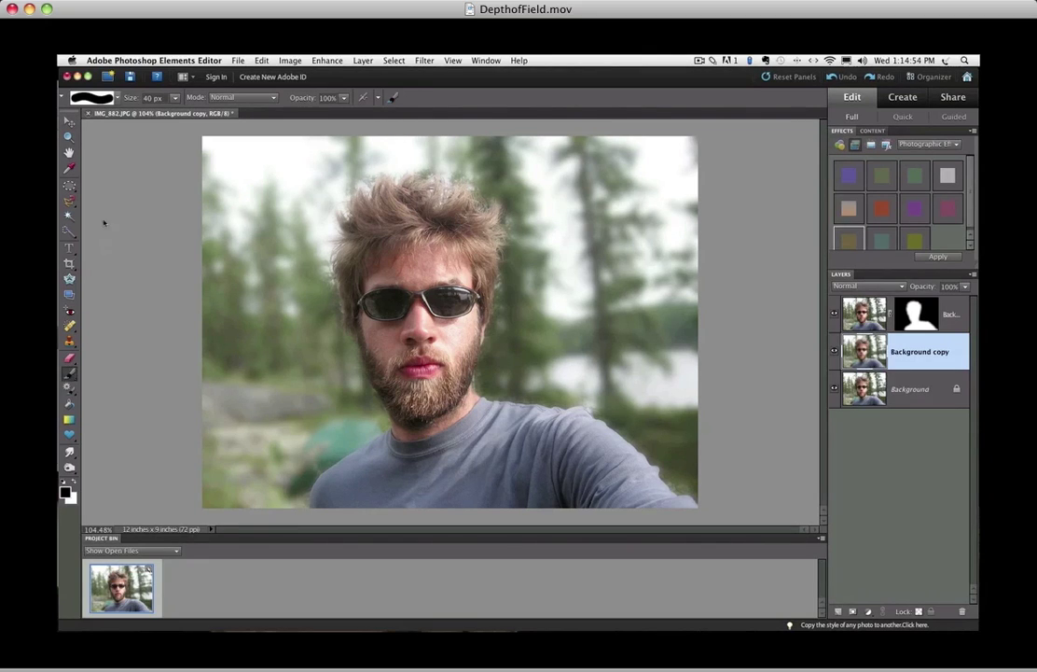
click(116, 97)
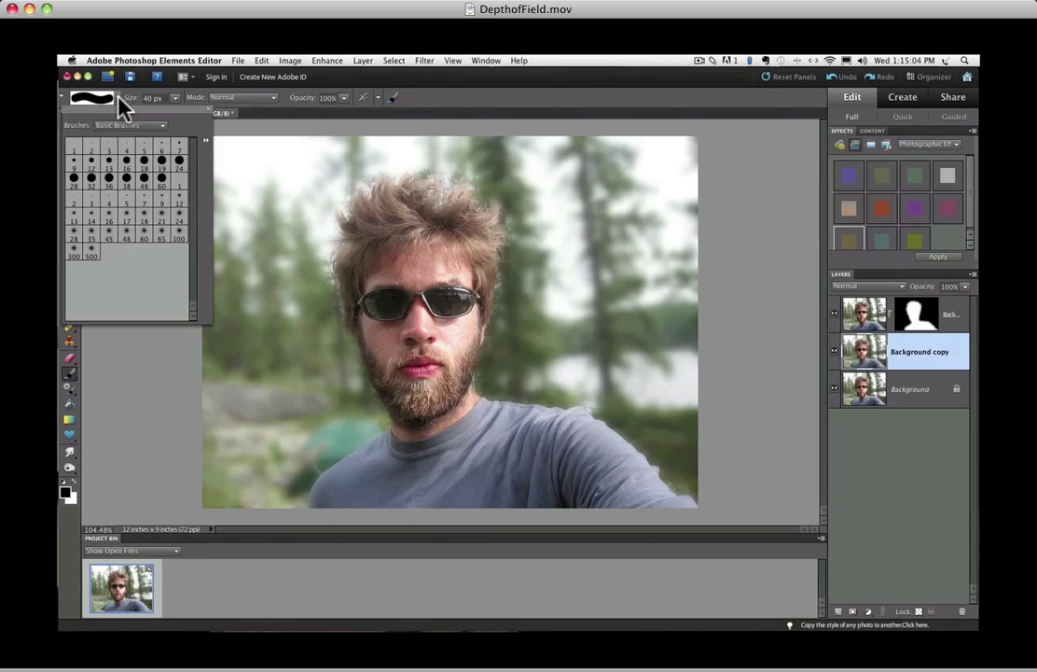
click(161, 126)
click(161, 128)
click(163, 126)
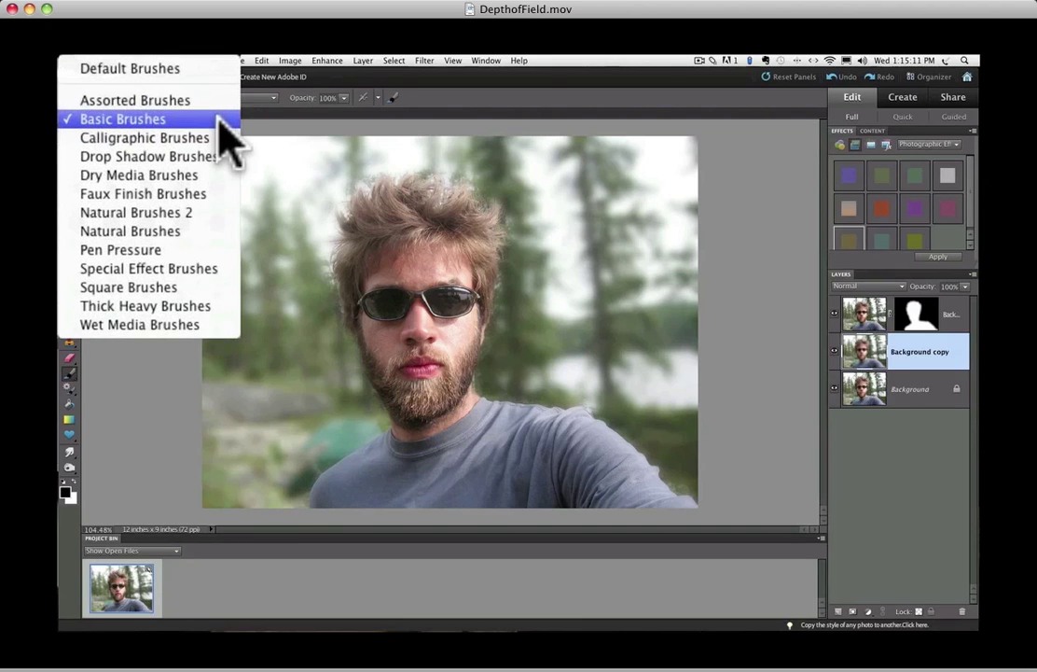
click(124, 125)
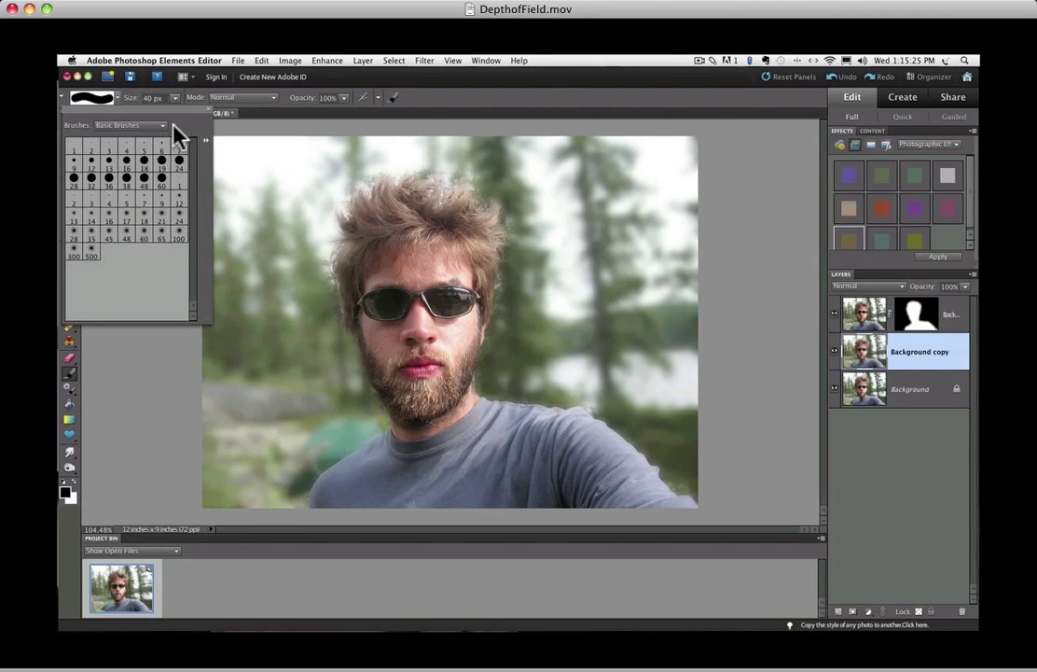
click(109, 235)
click(210, 121)
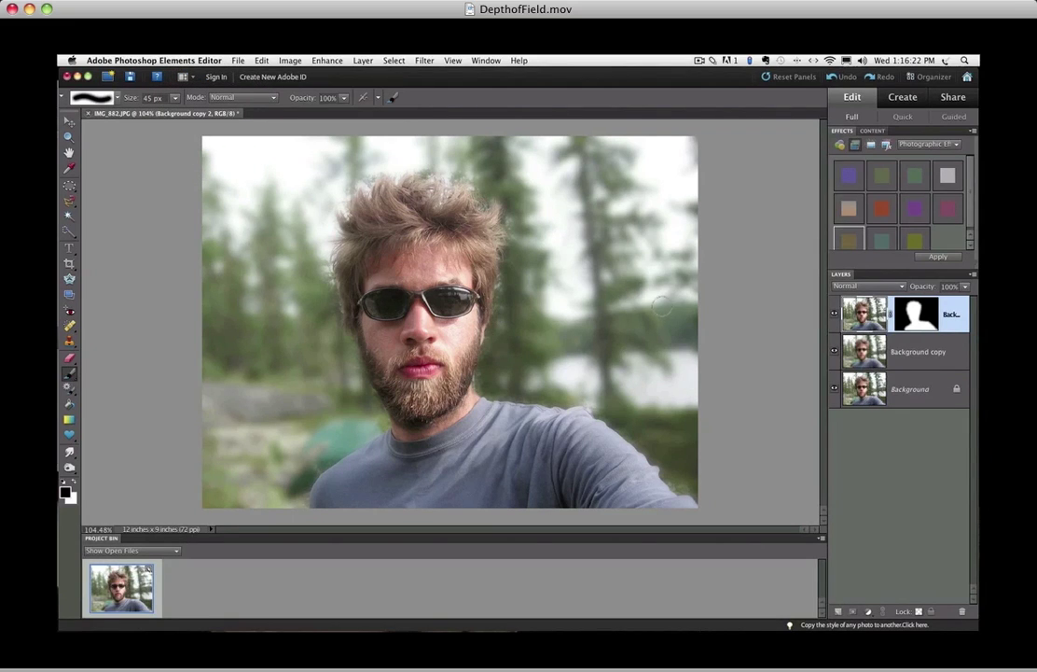
drag(421, 244, 423, 390)
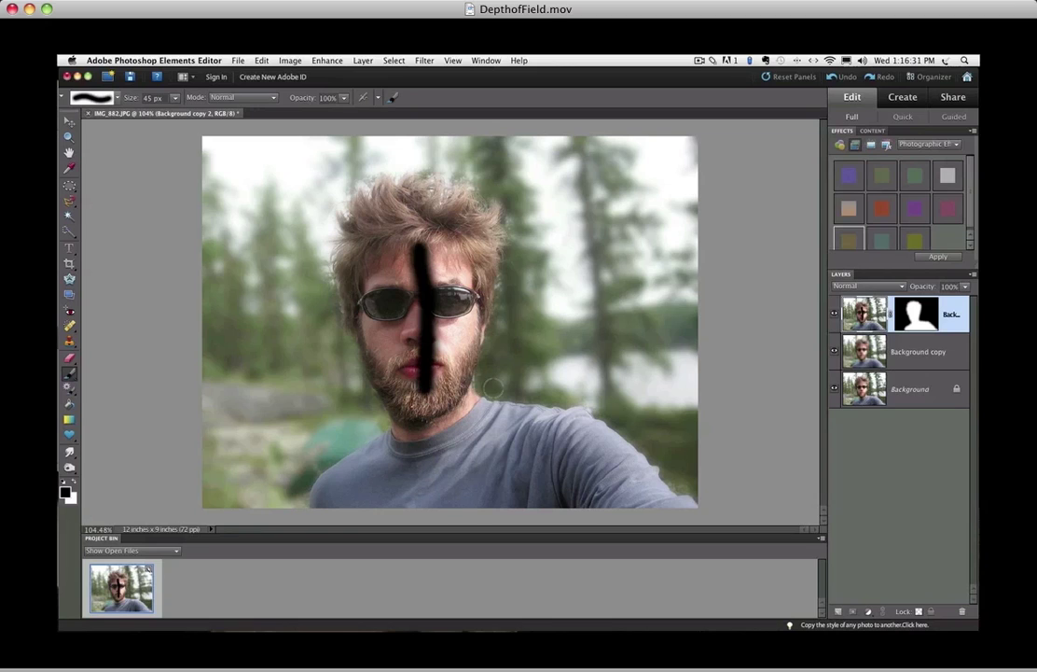
click(853, 78)
click(854, 79)
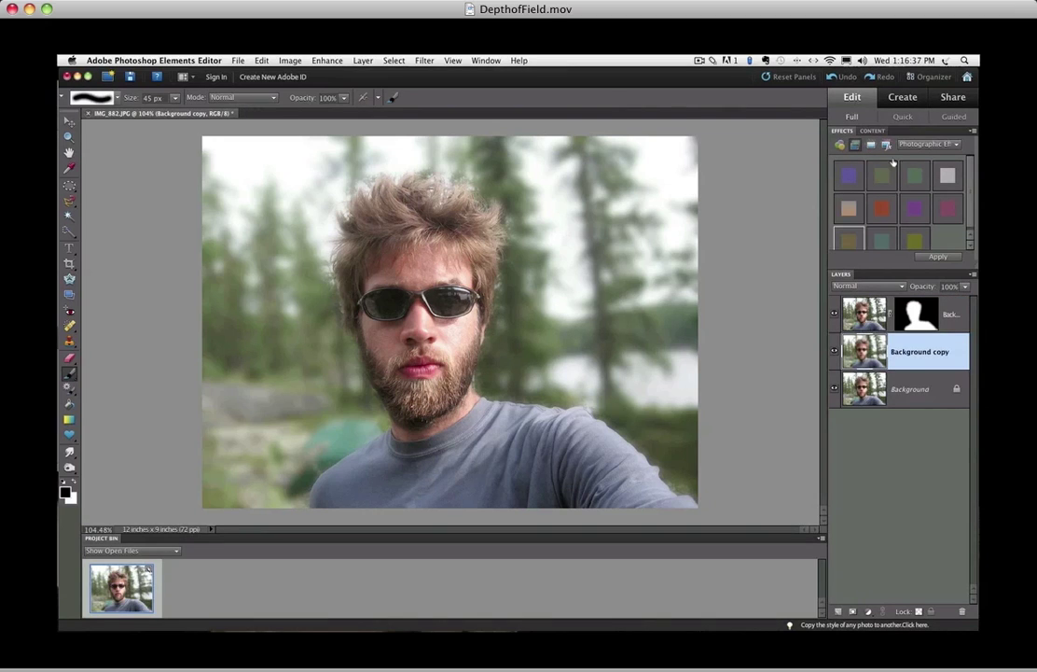
Select the top layer and target its layer mask thumbnail for painting.
click(877, 318)
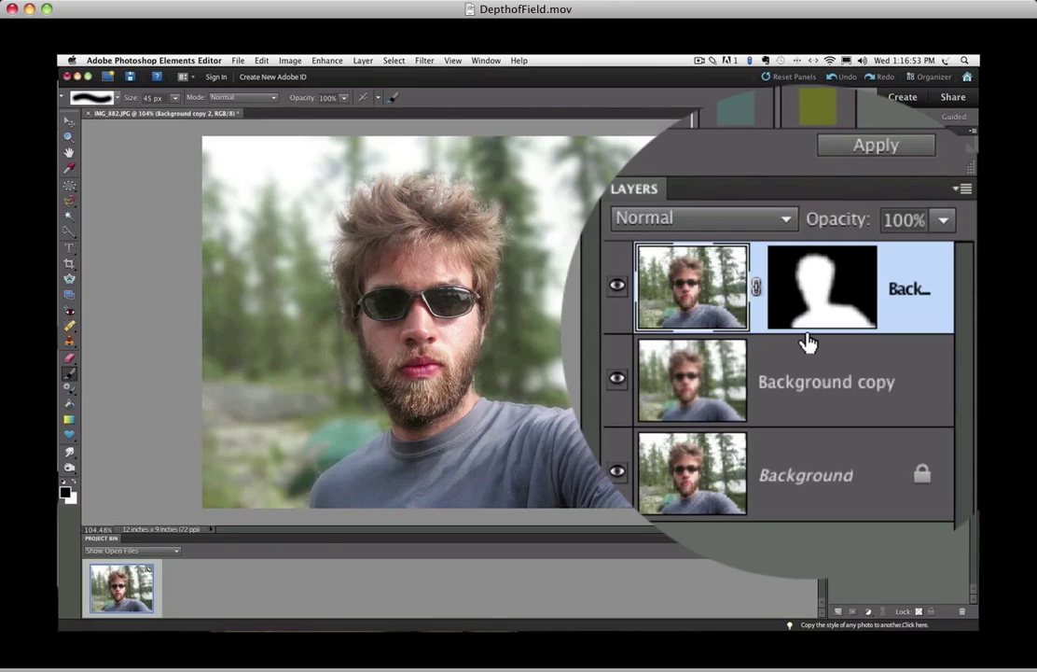
click(854, 327)
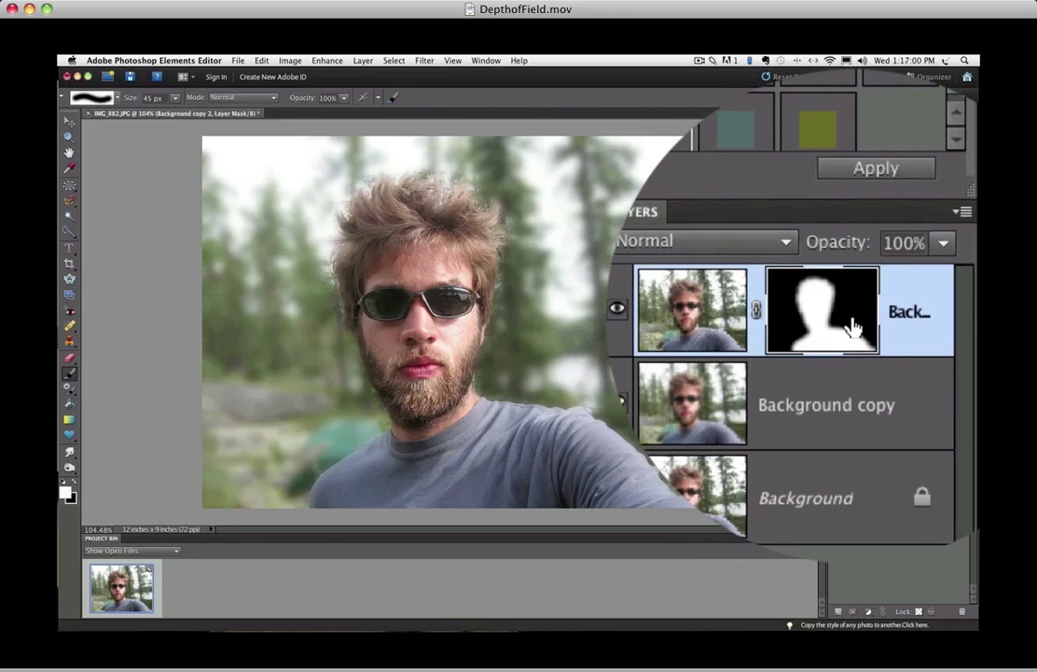